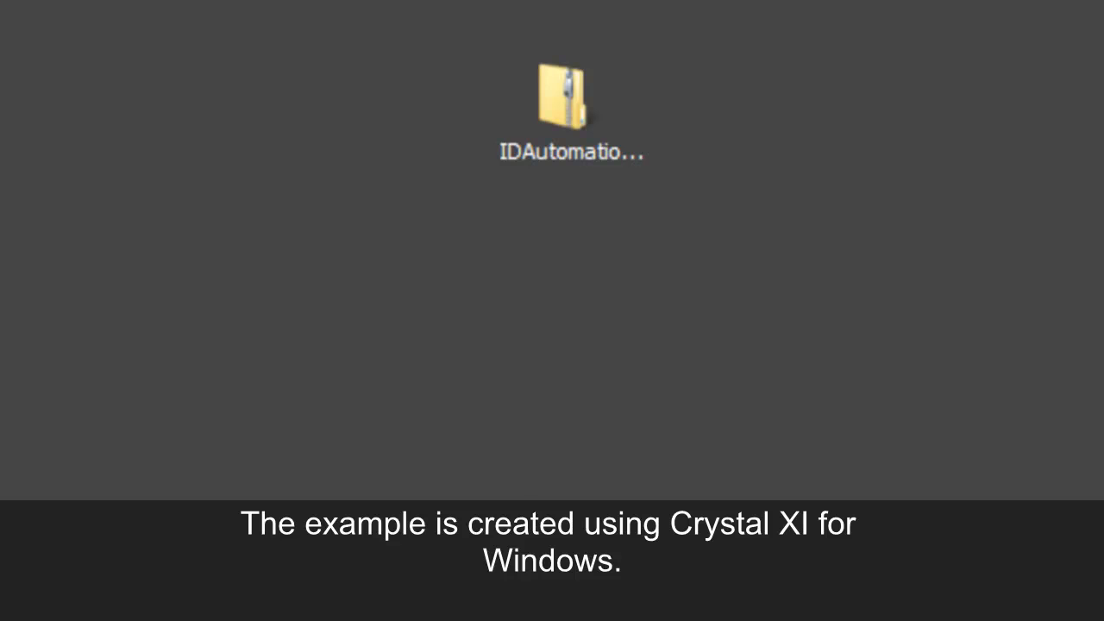
Extract IDAutomation_PDF417FontEncoder.zip into its desktop folder, moving the progress window aside.
{"action": "left_click", "coordinate": [593, 111]}
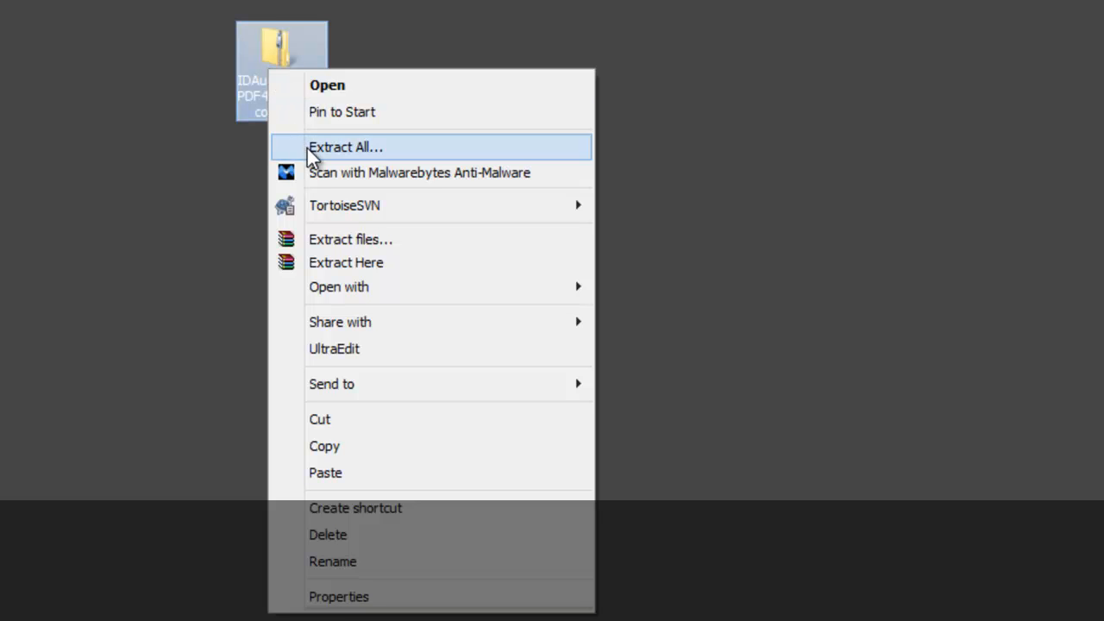
{"action": "left_click", "coordinate": [307, 148]}
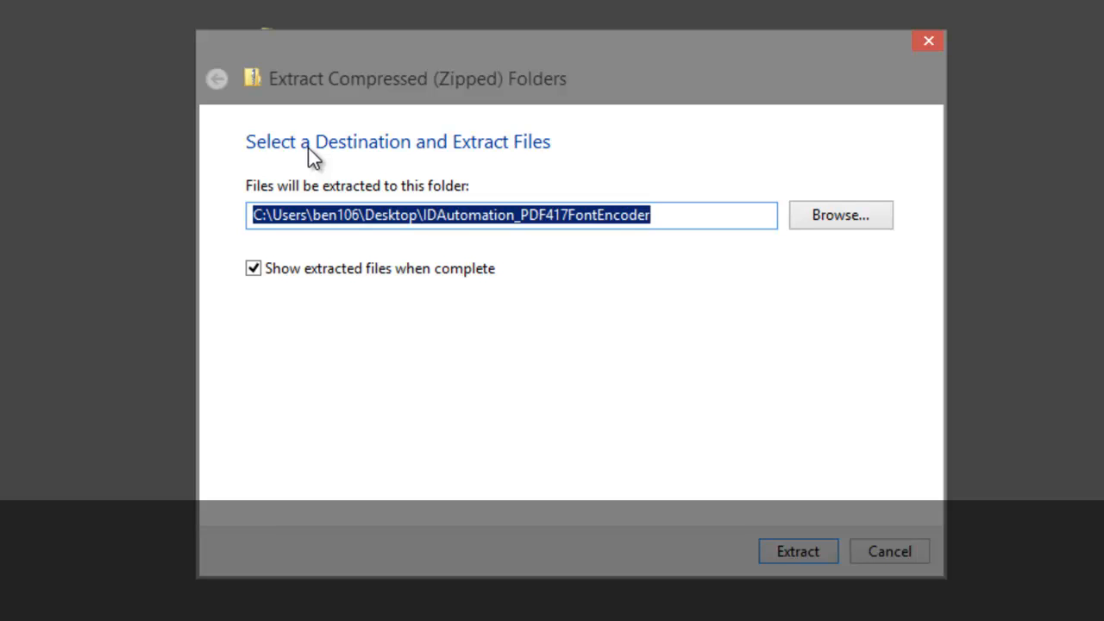
{"action": "left_click", "coordinate": [785, 551]}
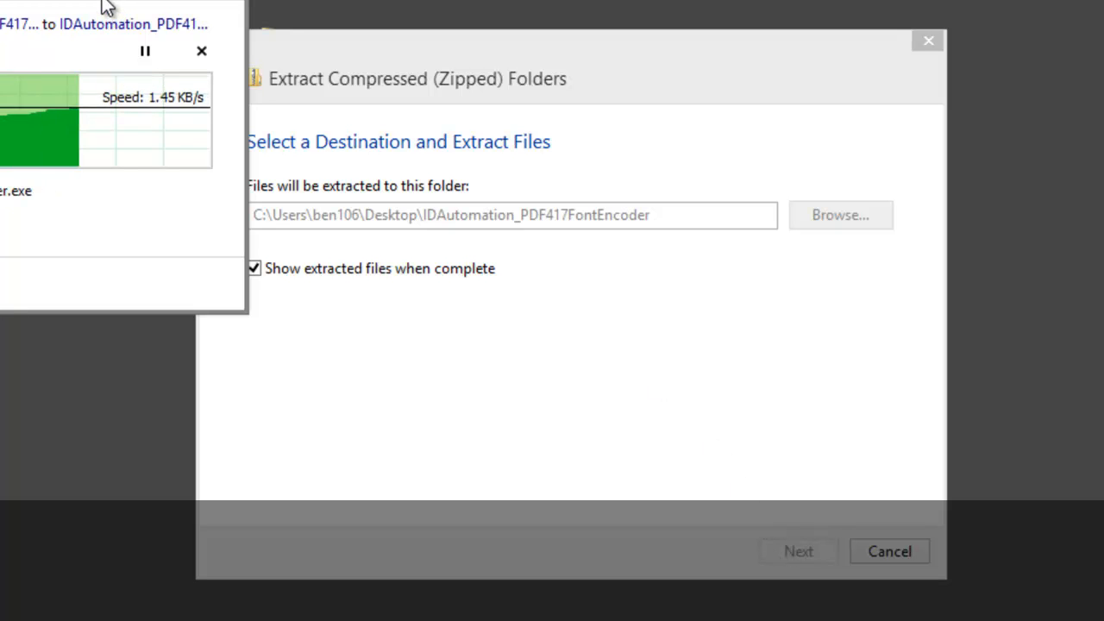
{"action": "left_click_drag", "start_coordinate": [103, 6], "coordinate": [511, 40]}
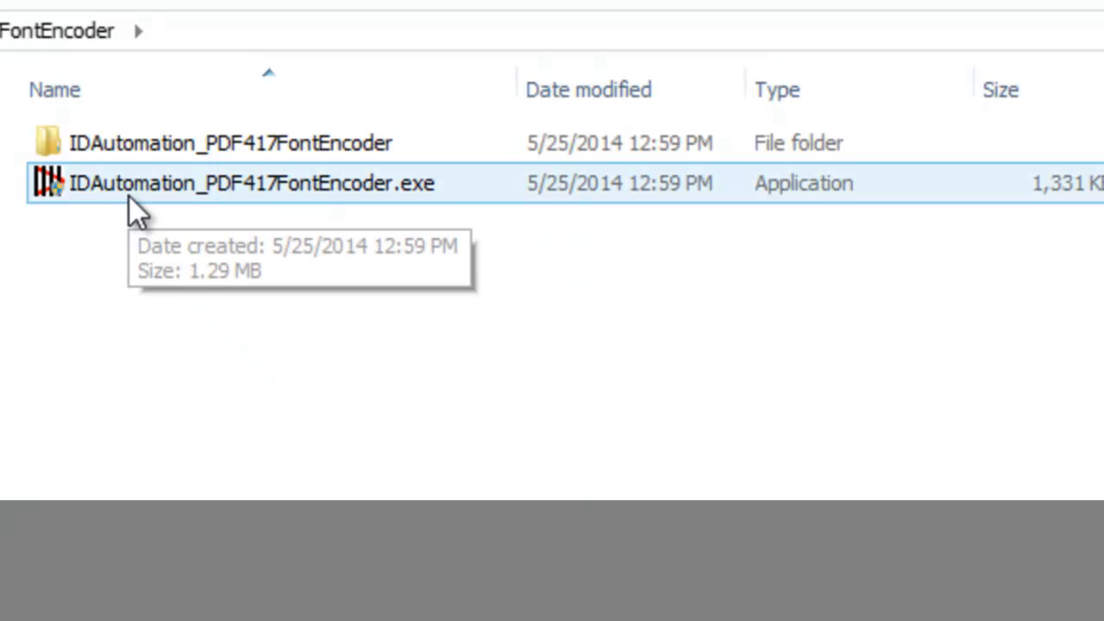
Run IDAutomation_PDF417FontEncoder.exe and start the PDF417 font installation.
{"action": "double_click", "coordinate": [129, 197]}
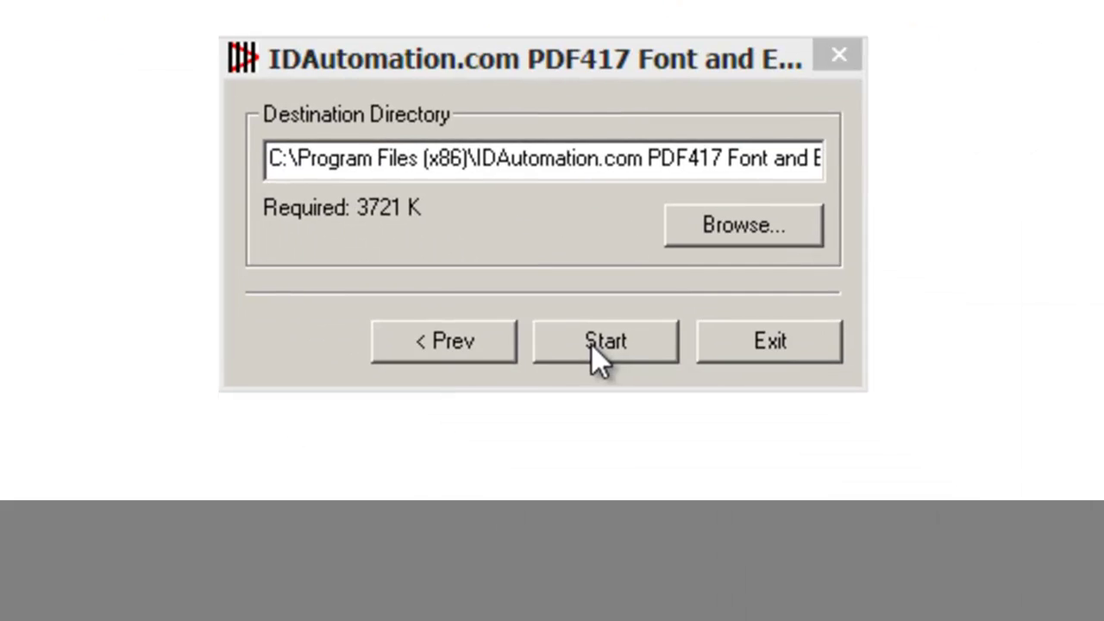
{"action": "left_click", "coordinate": [592, 346]}
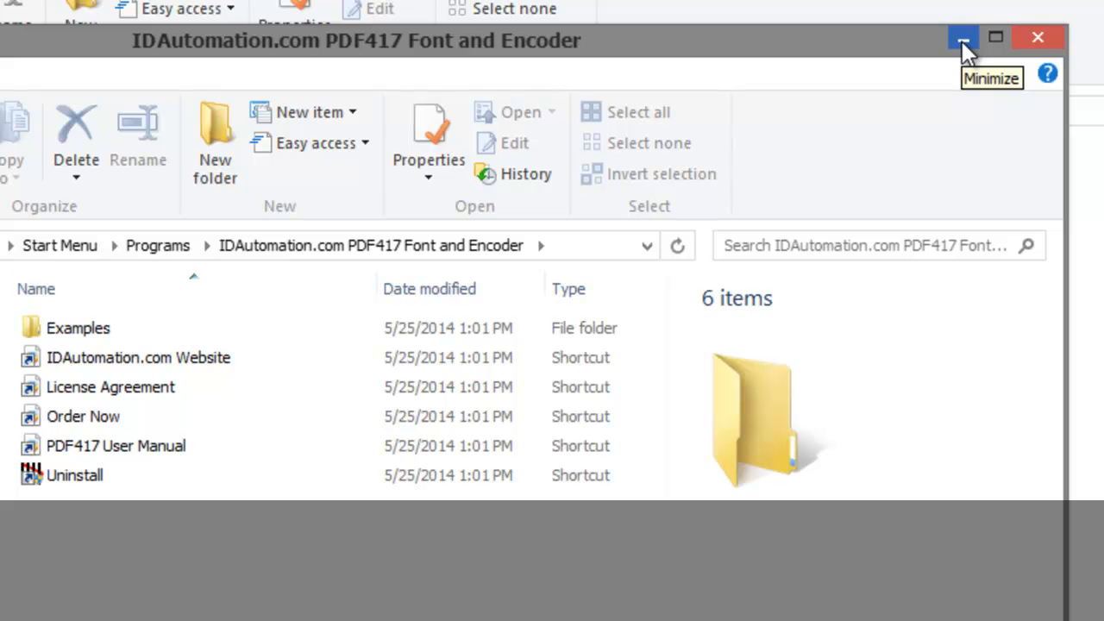
Navigate into the package's Crystal Formulas folder and load Native Crystal Report Example.rpt.
{"action": "left_click", "coordinate": [962, 41]}
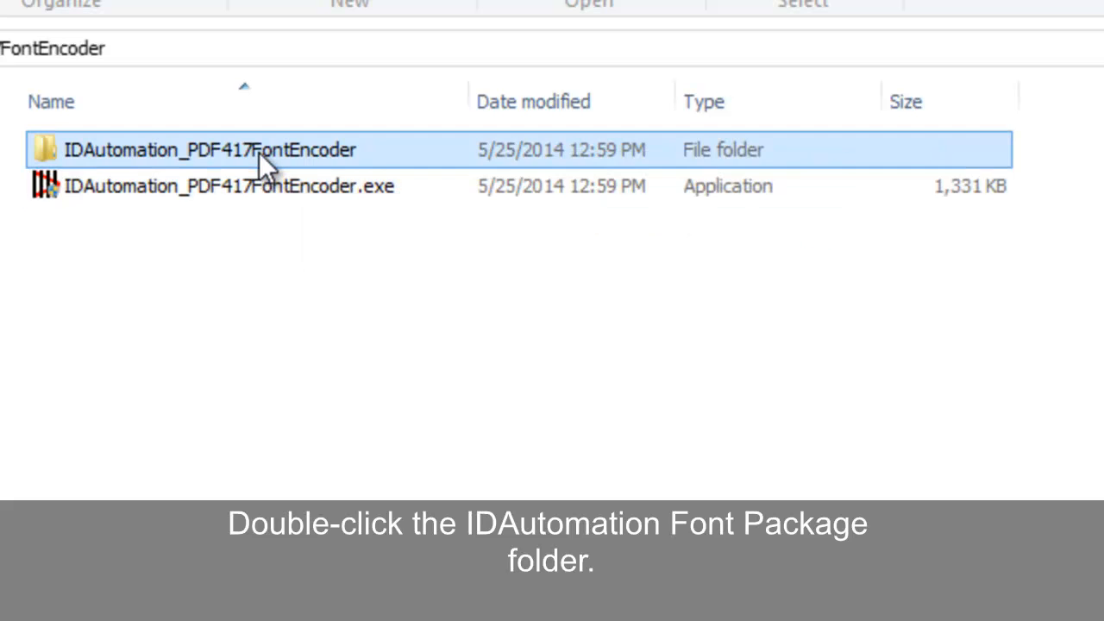
{"action": "double_click", "coordinate": [258, 152]}
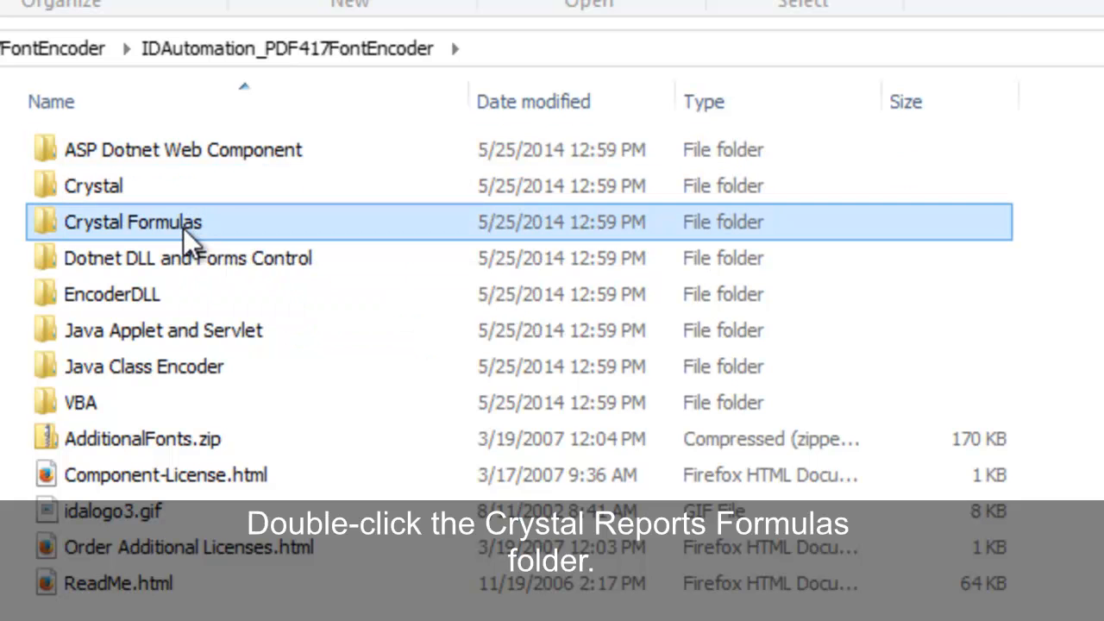
{"action": "double_click", "coordinate": [183, 227]}
{"action": "left_click_drag", "start_coordinate": [469, 102], "coordinate": [582, 102]}
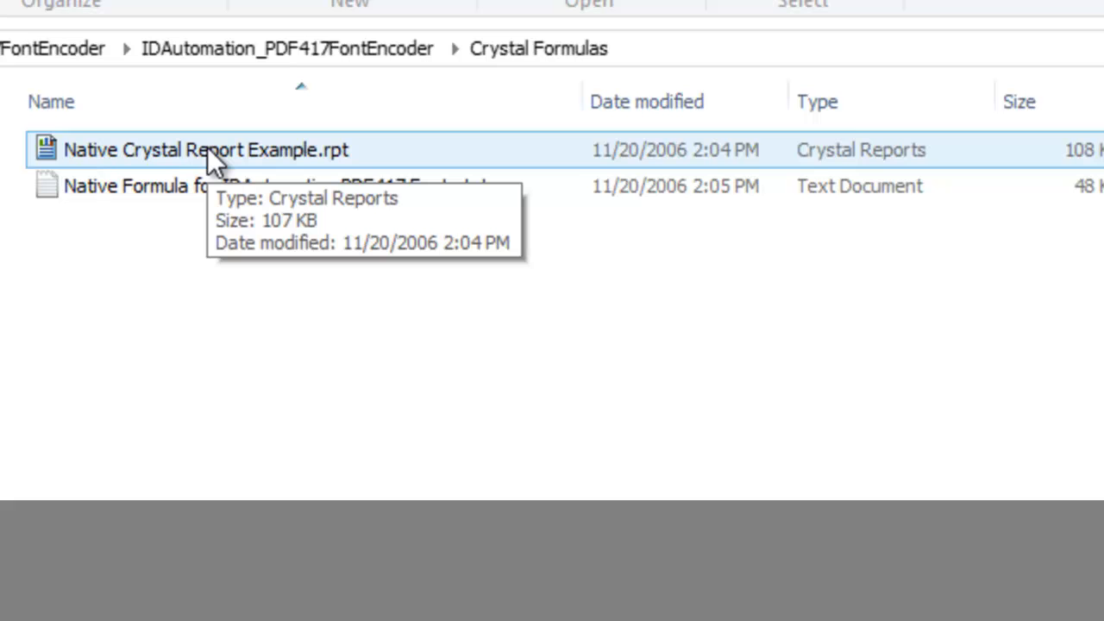
{"action": "double_click", "coordinate": [207, 151]}
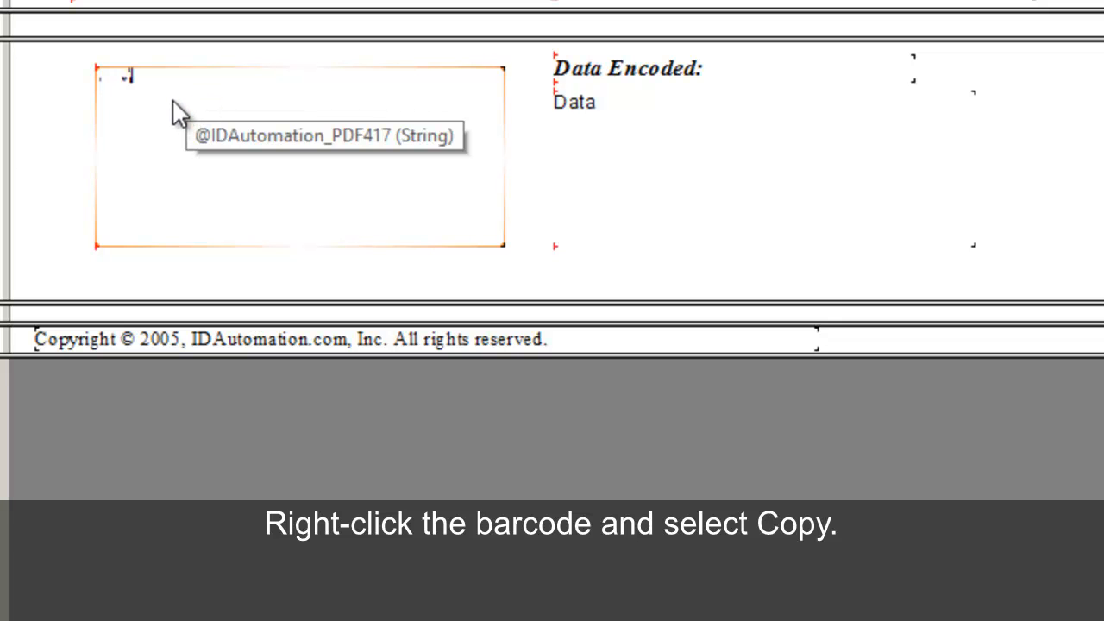
{"action": "left_click", "coordinate": [173, 97]}
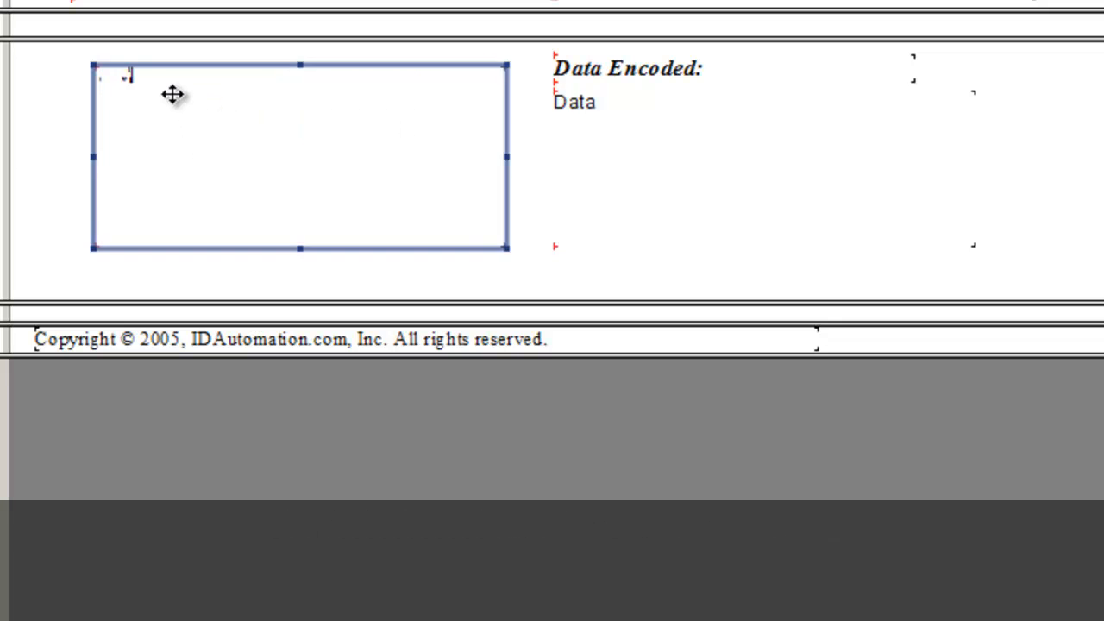
{"action": "right_click", "coordinate": [173, 95]}
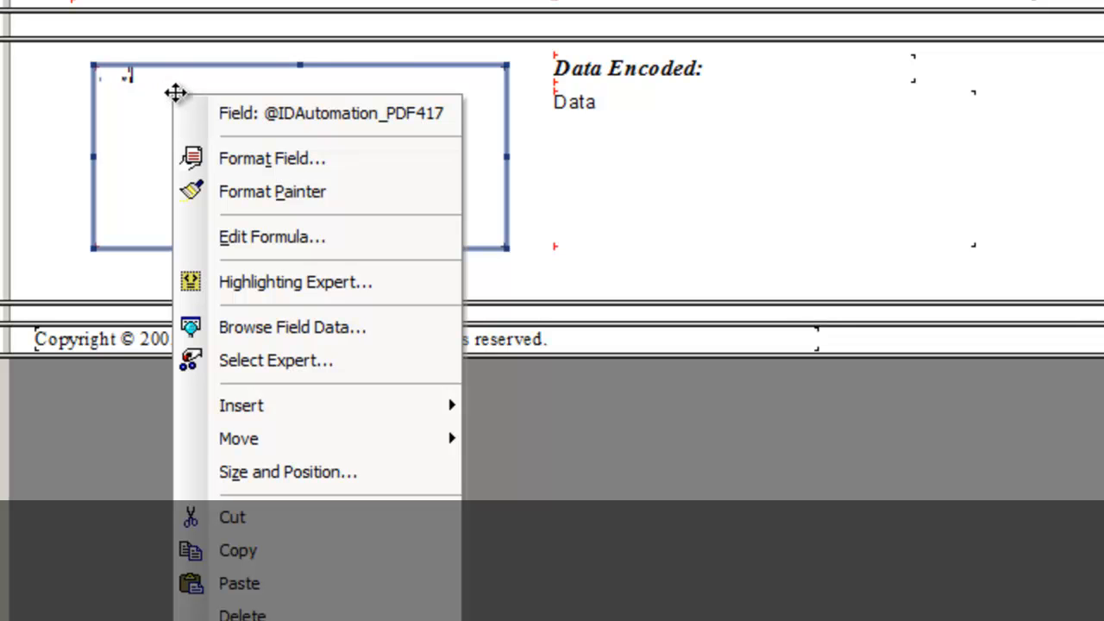
{"action": "left_click", "coordinate": [238, 553]}
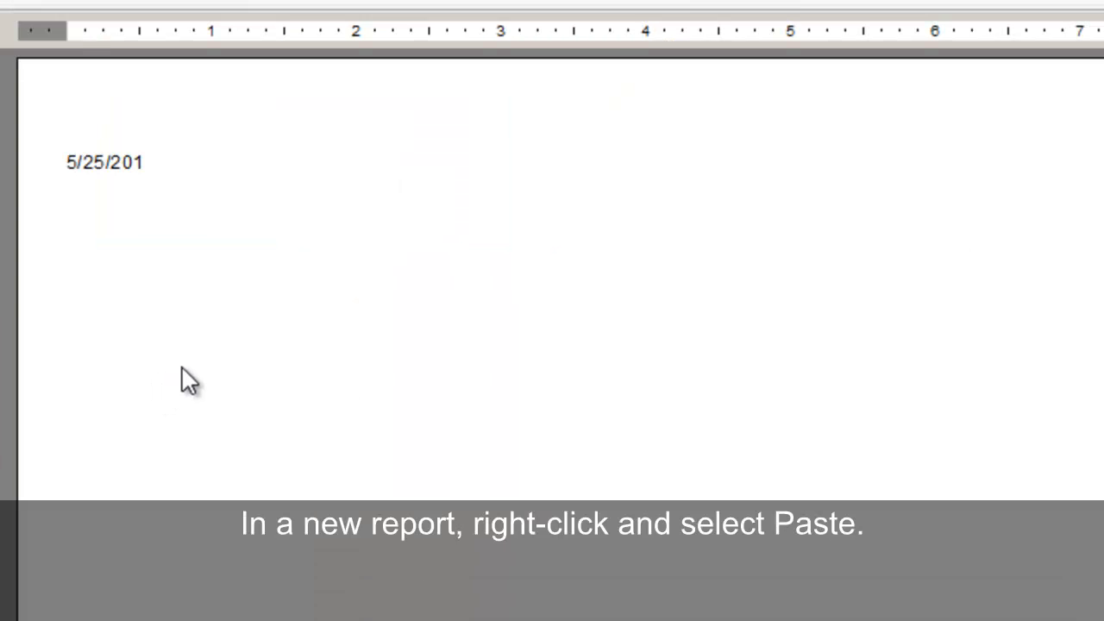
Paste the barcode field into the blank new report's design area.
{"action": "right_click", "coordinate": [187, 367]}
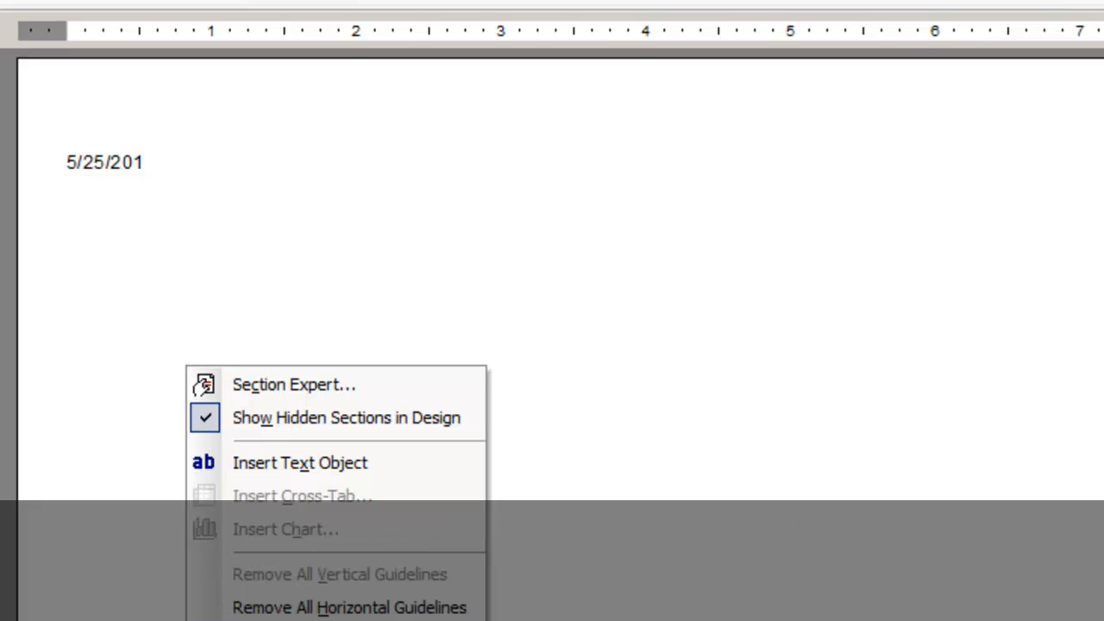
{"action": "left_click", "coordinate": [300, 462]}
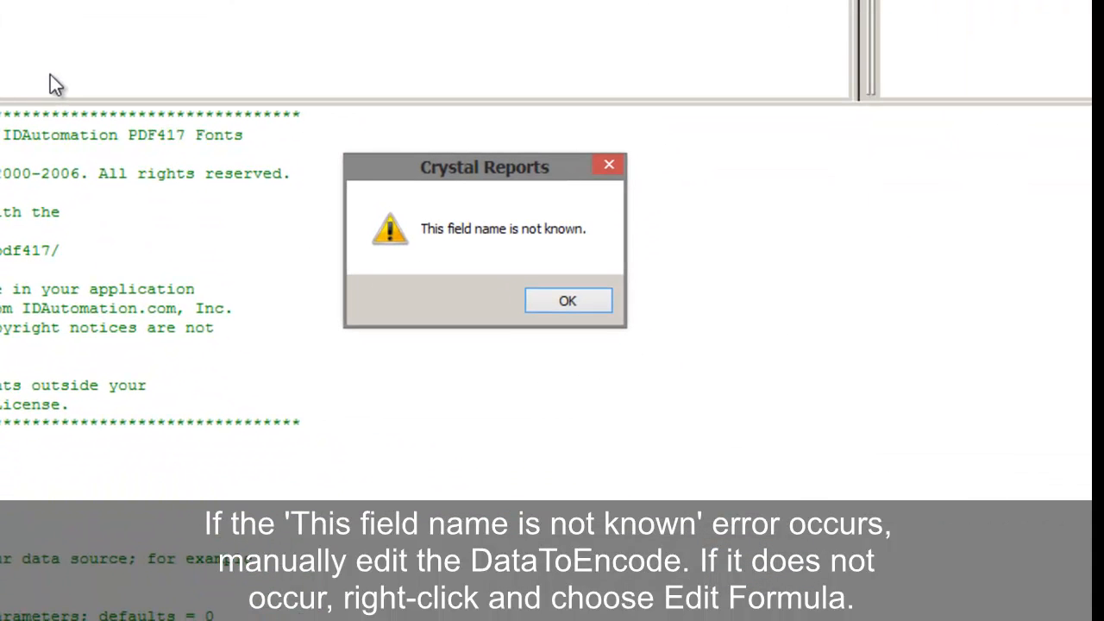
{"action": "left_click", "coordinate": [540, 297]}
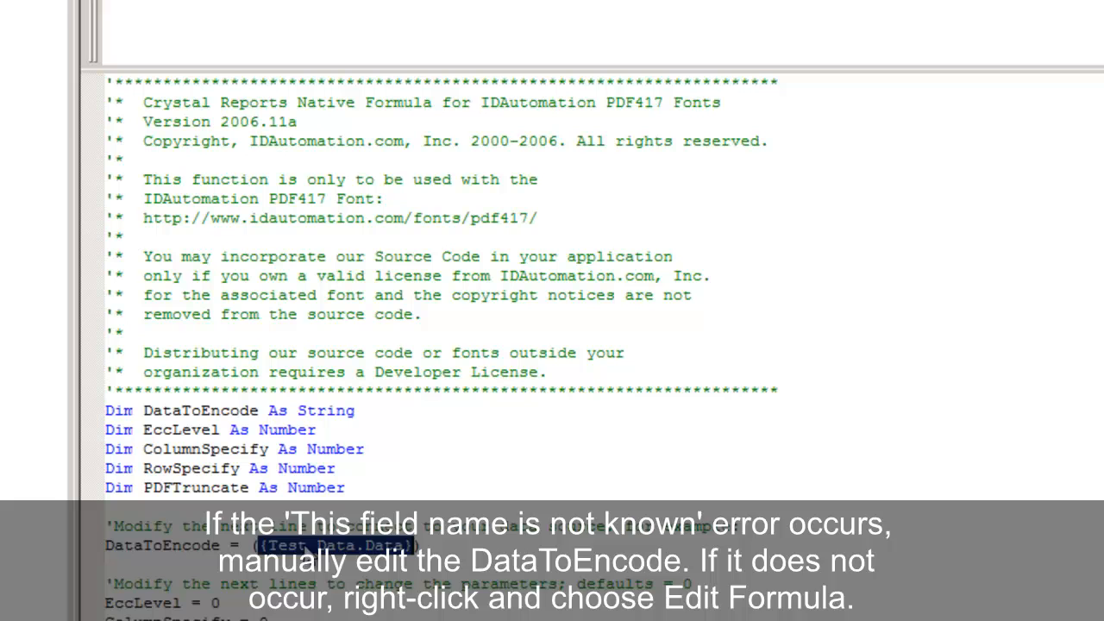
{"action": "left_click", "coordinate": [424, 552]}
{"action": "left_click_drag", "start_coordinate": [422, 546], "coordinate": [253, 546]}
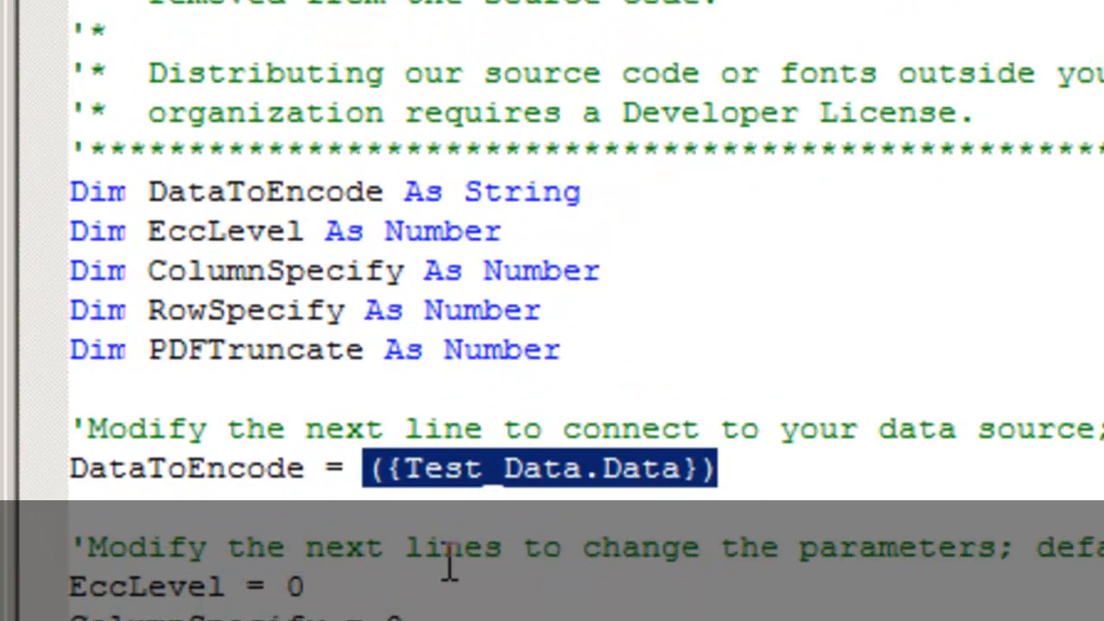
{"action": "type", "text": "\"1234"}
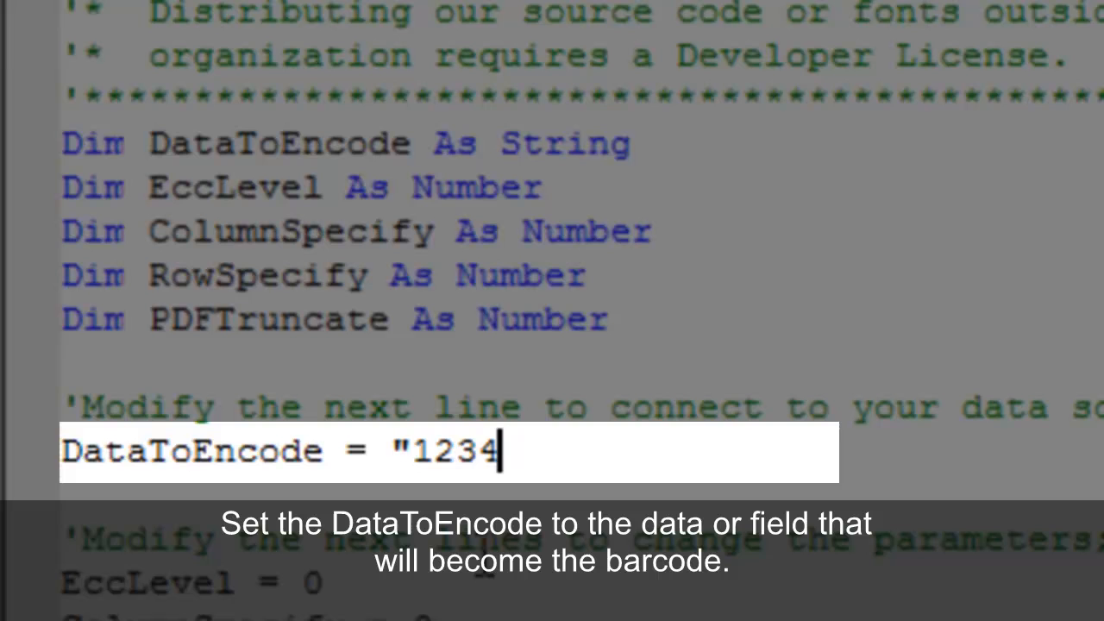
{"action": "type", "text": "567890"}
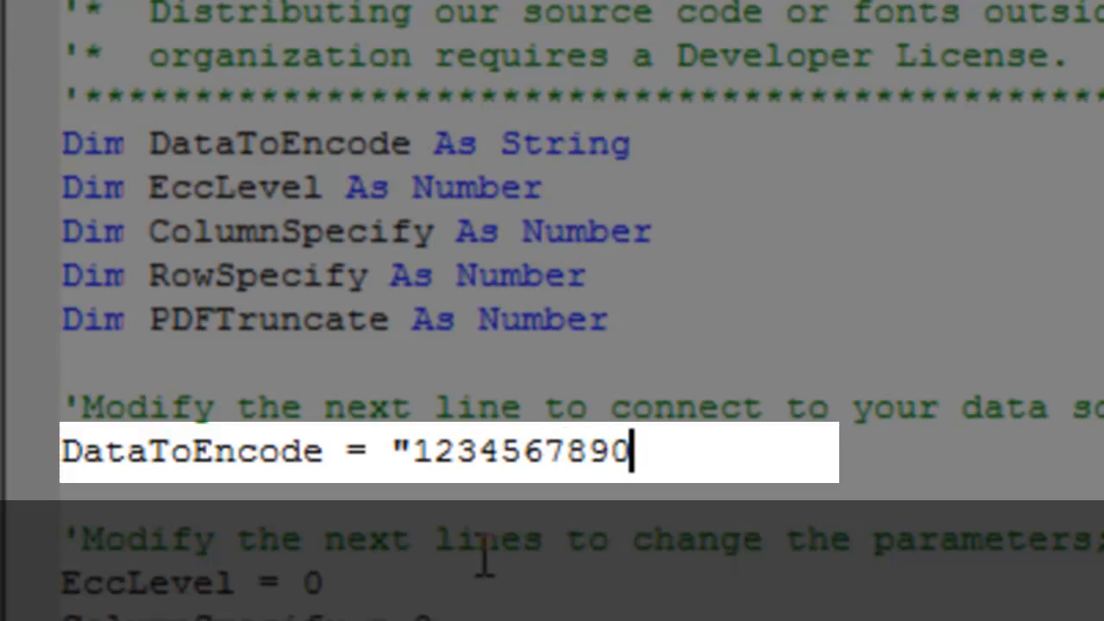
{"action": "type", "text": "\""}
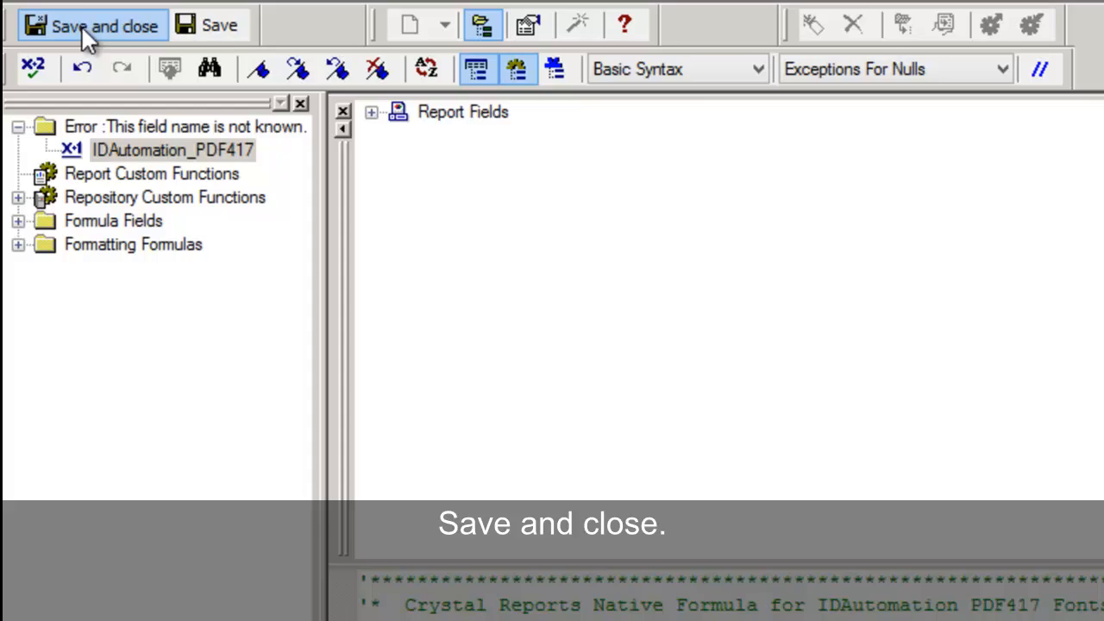
Save and close the PDF417 formula so Report1 previews the rendered barcode.
{"action": "left_click", "coordinate": [81, 25]}
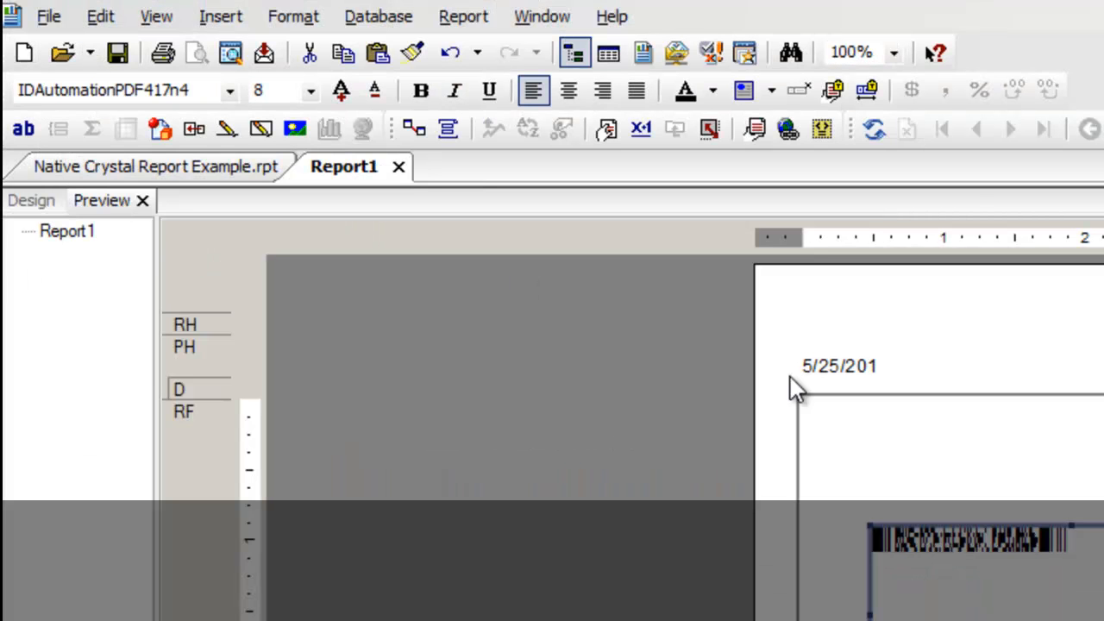